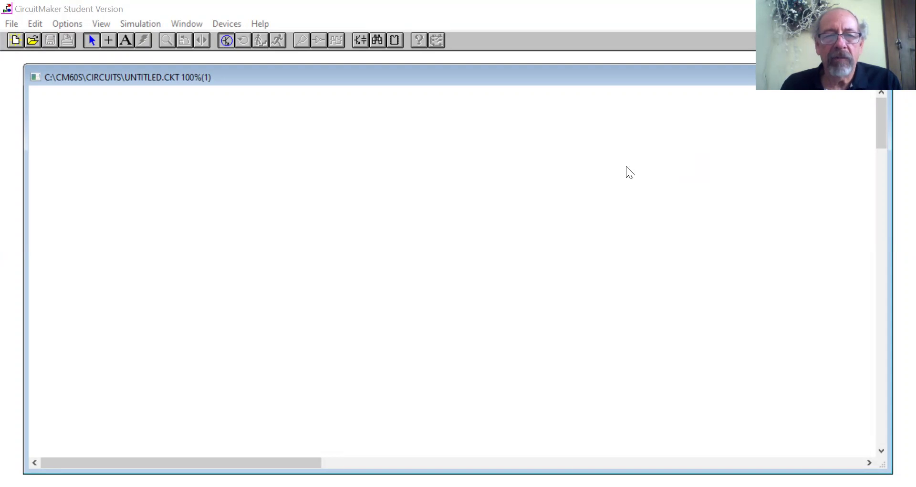
Open Op-Amp NI_1.ckt from Documents > STCCCourses > Spring 2021 > EGR-226 > CM Circuits.
left_click(17, 24)
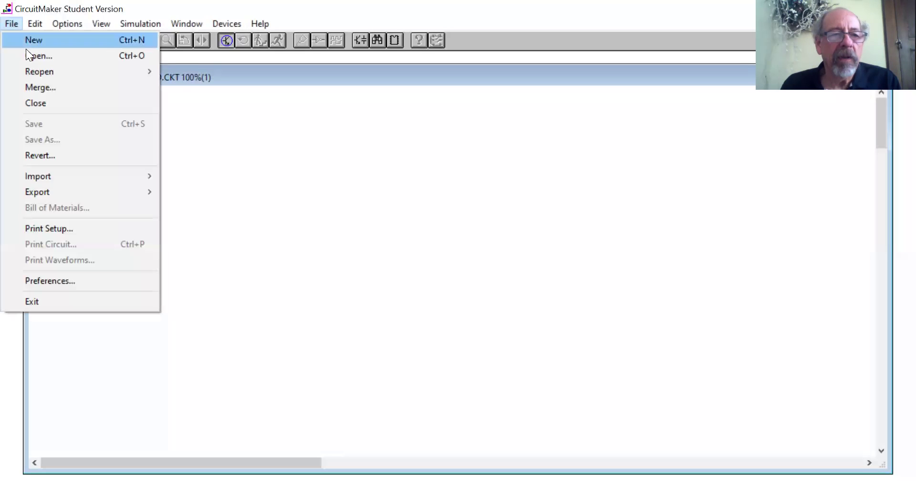
left_click(31, 57)
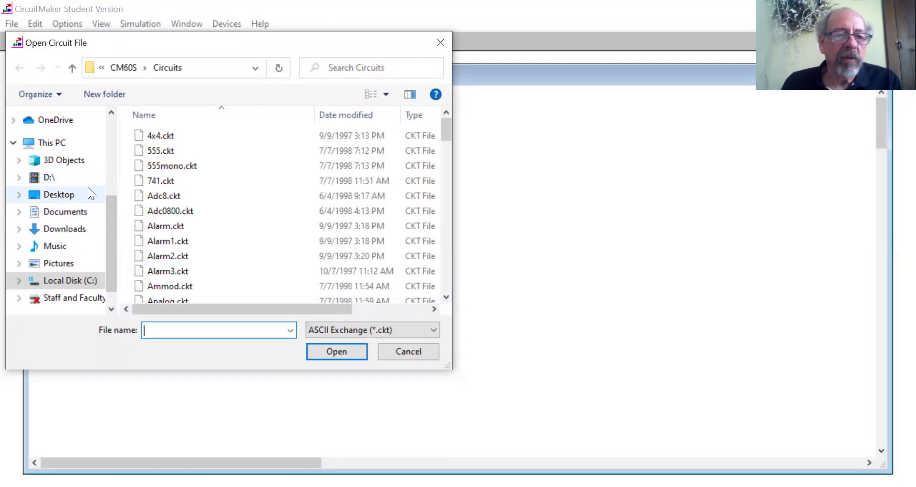
left_click(84, 213)
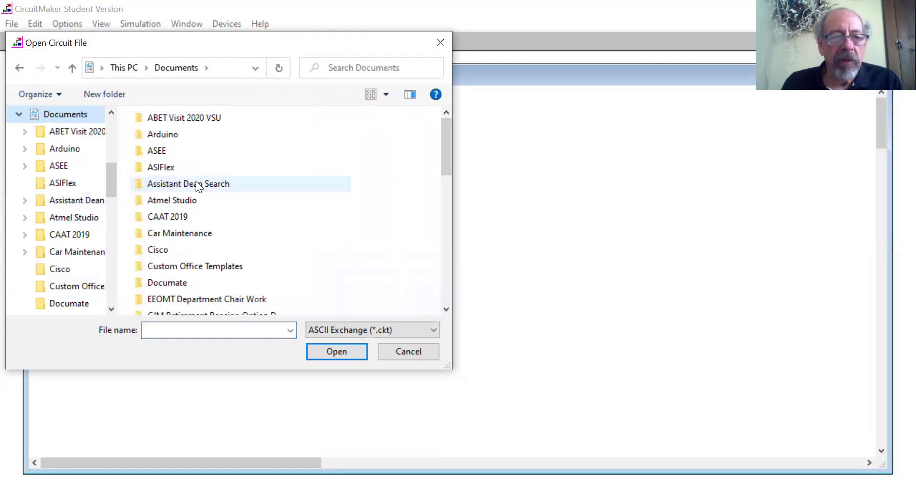
left_click_drag(443, 142, 448, 254)
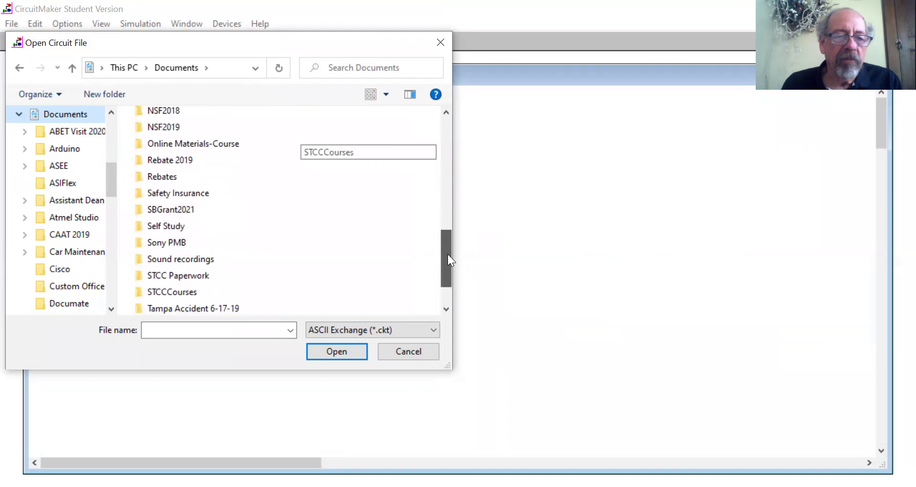
double_click(267, 285)
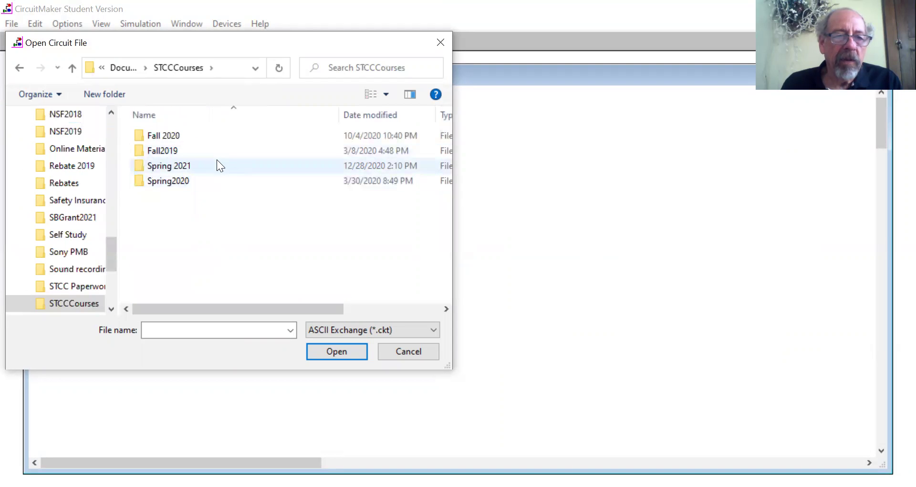
double_click(218, 162)
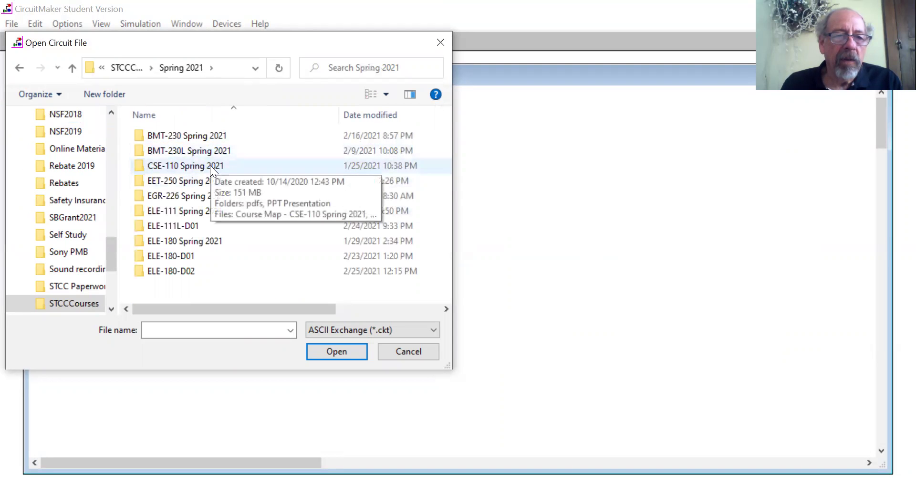
double_click(210, 192)
double_click(188, 132)
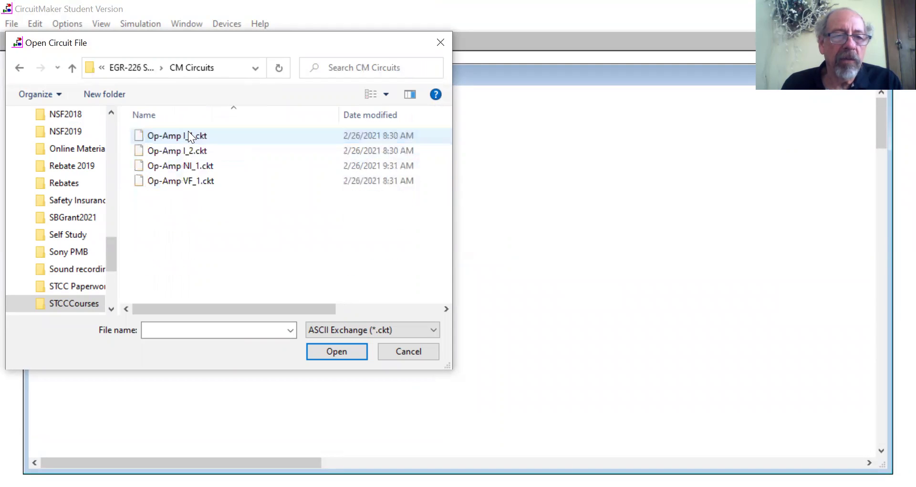
left_click(199, 168)
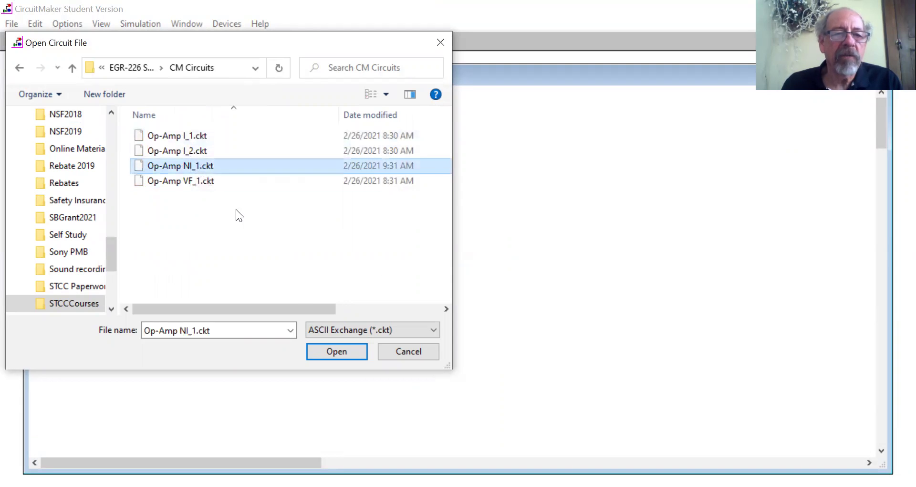
left_click(329, 351)
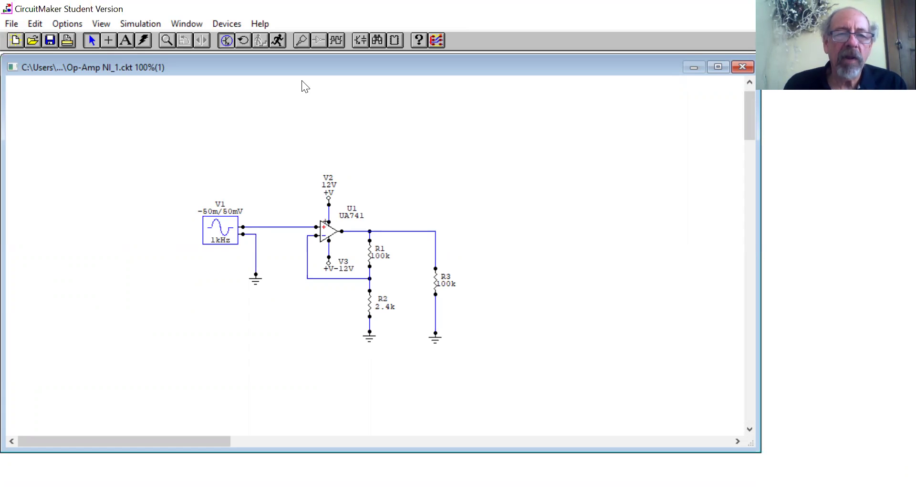
Run the simulation, close the Multimeter DC AVG panel, and redraw the scope over 0–5 ms.
left_click(278, 42)
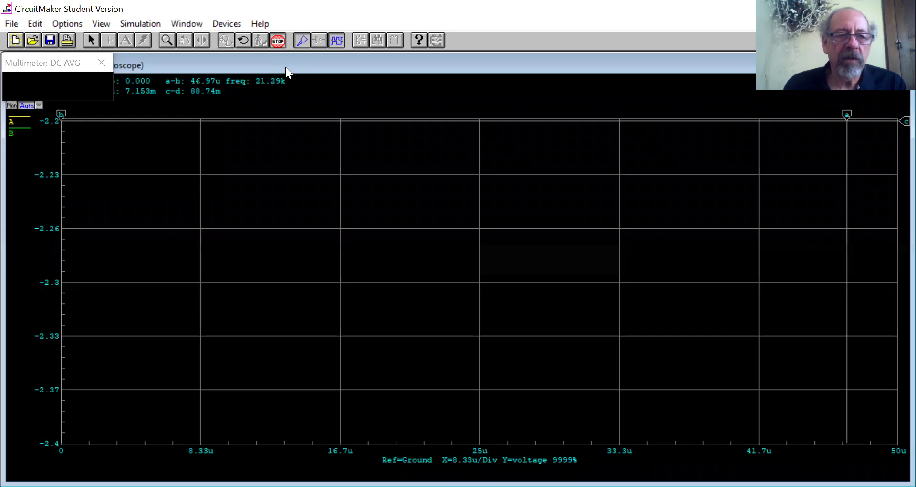
left_click(101, 62)
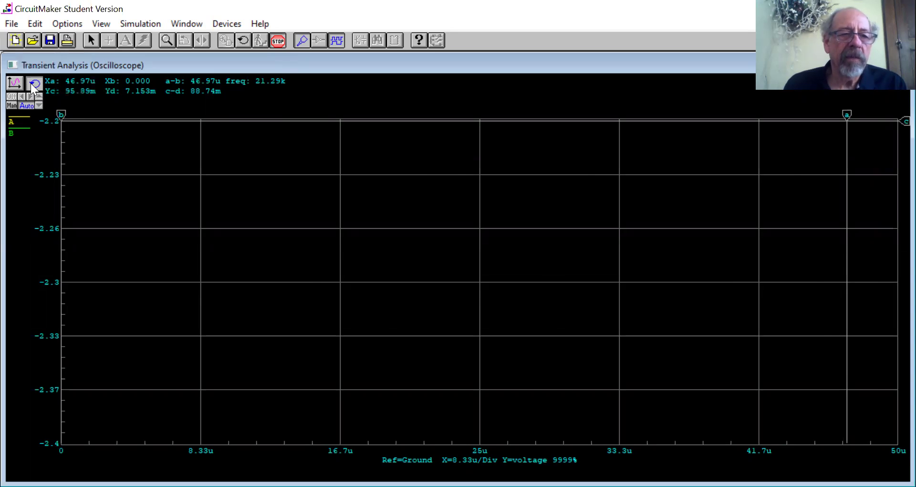
left_click(32, 83)
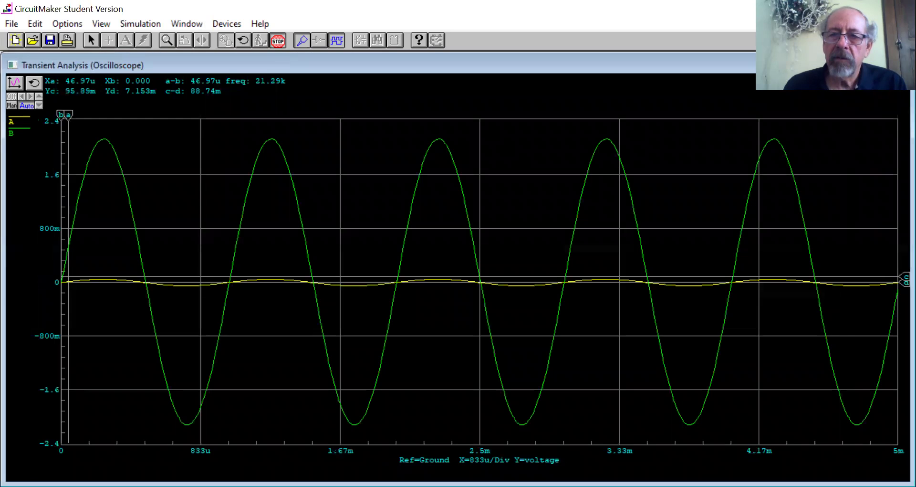
Put cursors c and d on the output peak (2.136 V) and trough (−2.127 V), giving 4.264 V.
left_click_drag(790, 65, 785, 110)
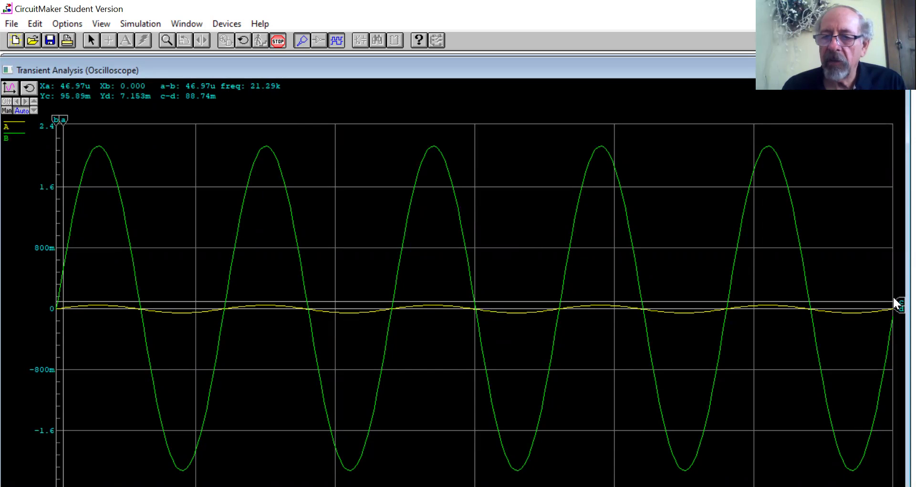
left_click_drag(897, 303, 900, 146)
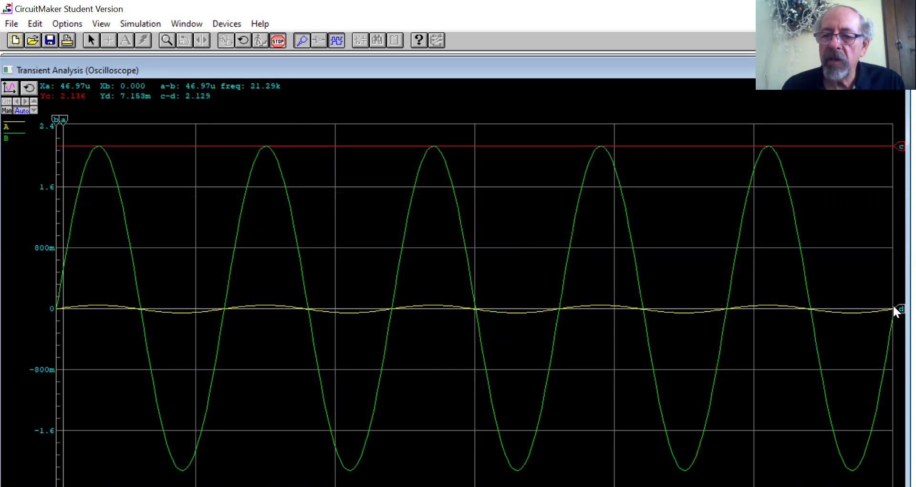
left_click_drag(899, 309, 900, 471)
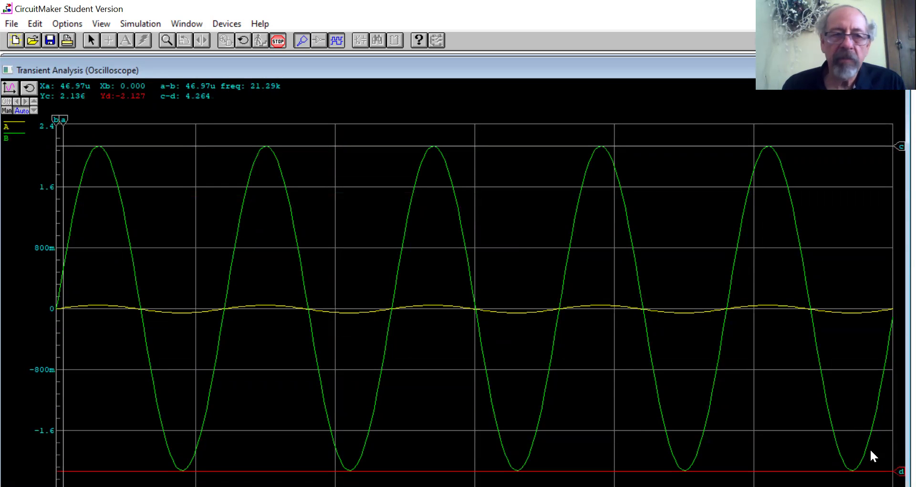
left_click(196, 113)
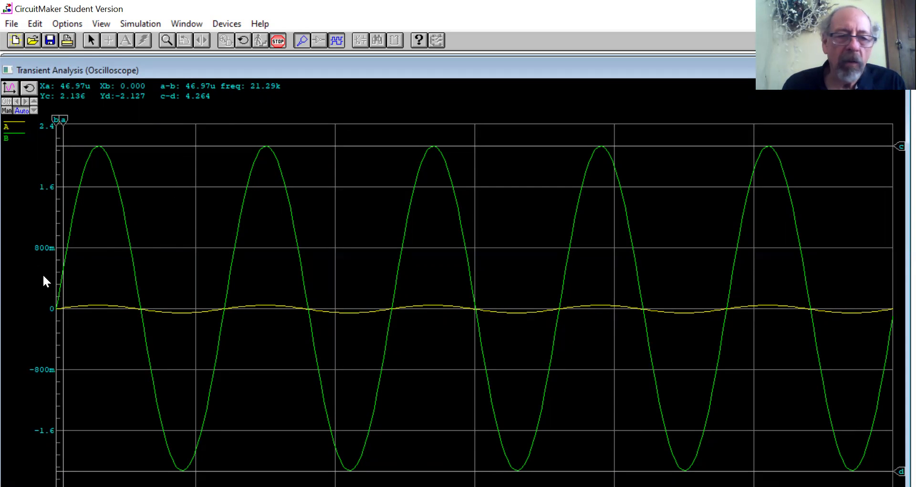
Zoom twice into the plot's start and fine-tune cursor c onto the yellow input's starting level (98.19u).
left_click_drag(42, 275, 90, 329)
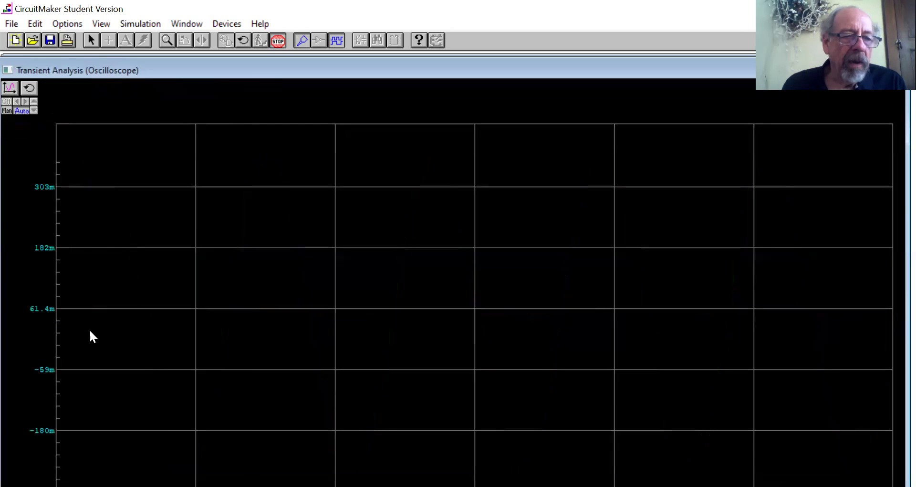
left_click_drag(38, 290, 83, 382)
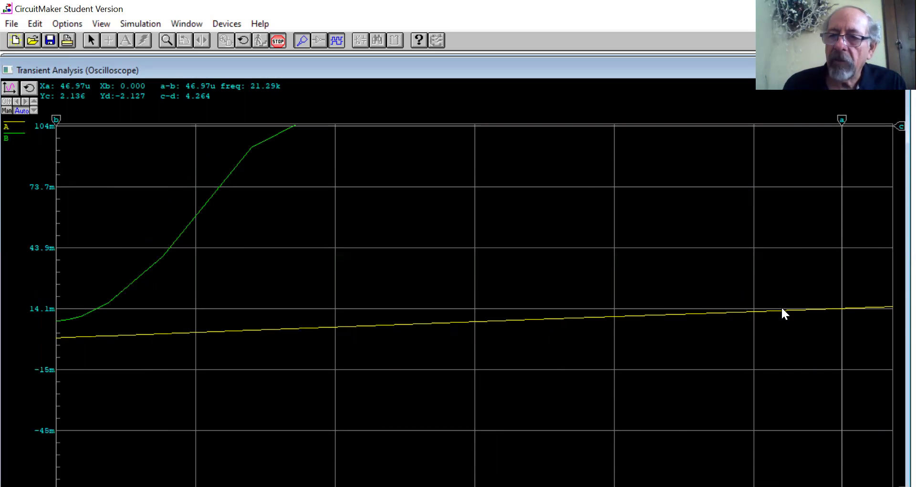
left_click_drag(900, 127, 900, 338)
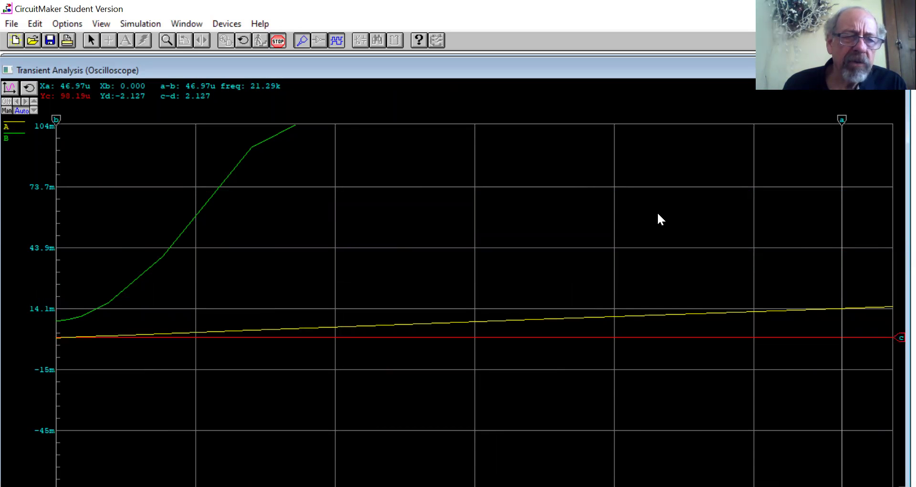
left_click(105, 136)
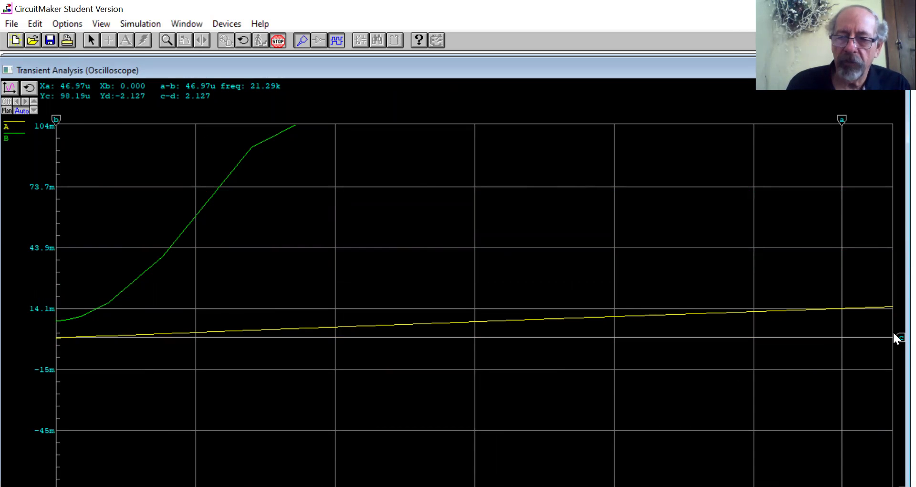
left_click_drag(897, 338, 895, 338)
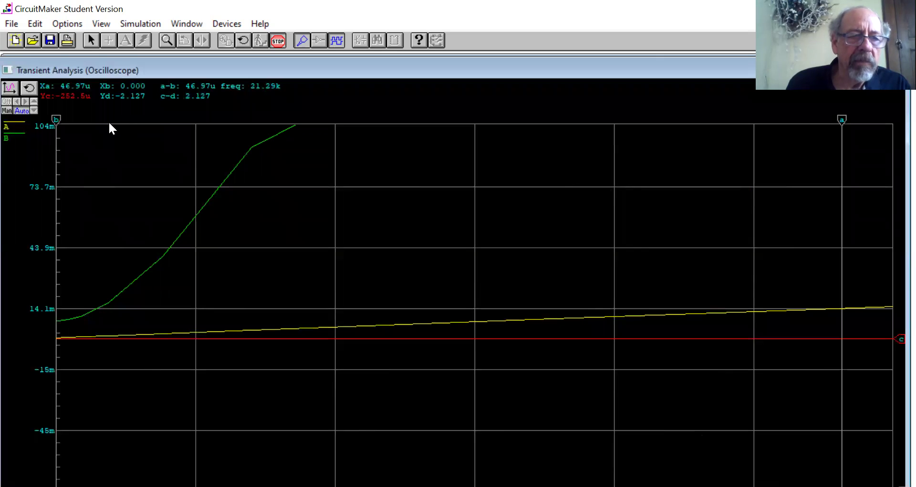
left_click(89, 113)
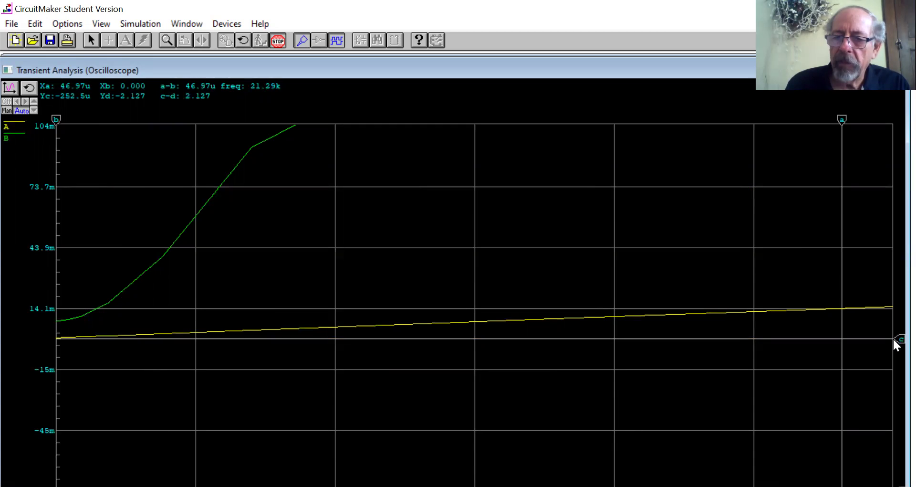
left_click_drag(897, 345, 895, 343)
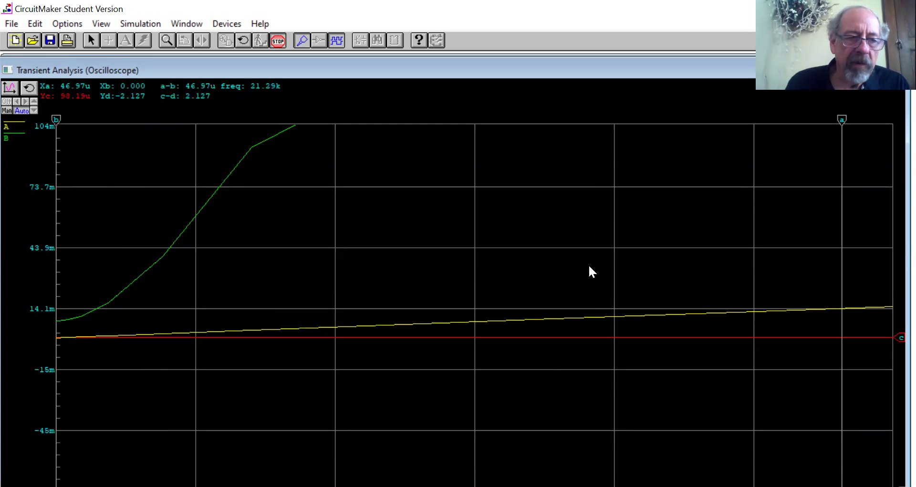
left_click(118, 158)
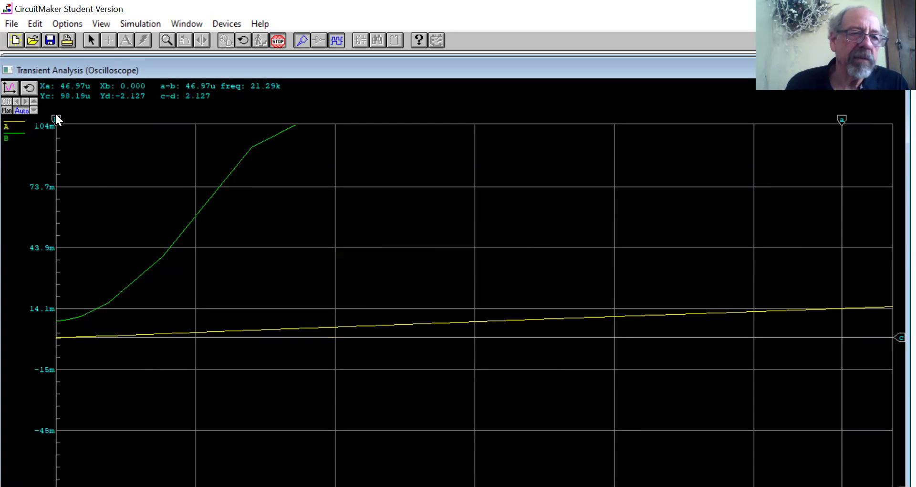
Redraw the scope, zoom into the start, and set cursor d on the green output's start (8.455m, c–d −8.356m).
left_click(28, 85)
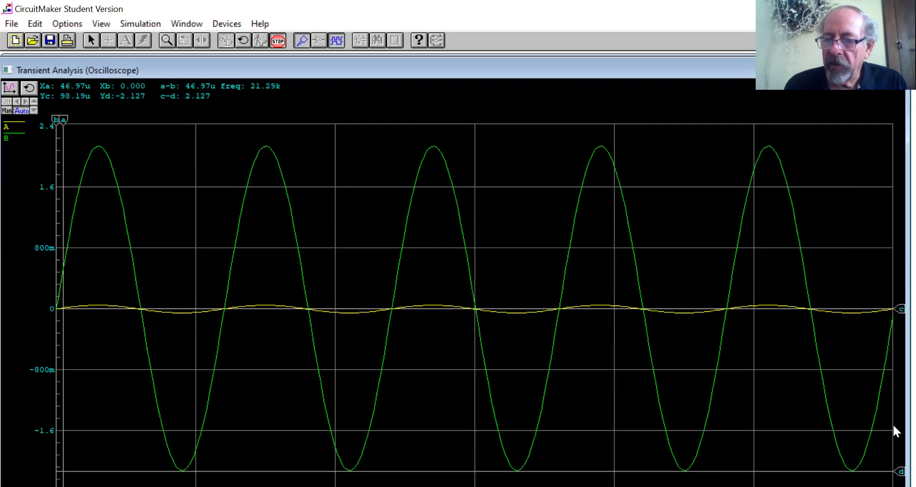
left_click_drag(901, 471, 900, 306)
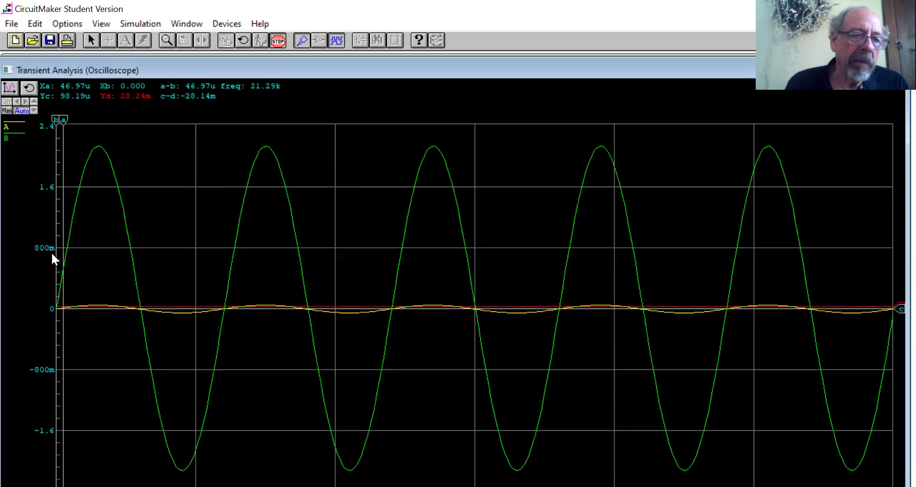
left_click_drag(50, 263, 88, 340)
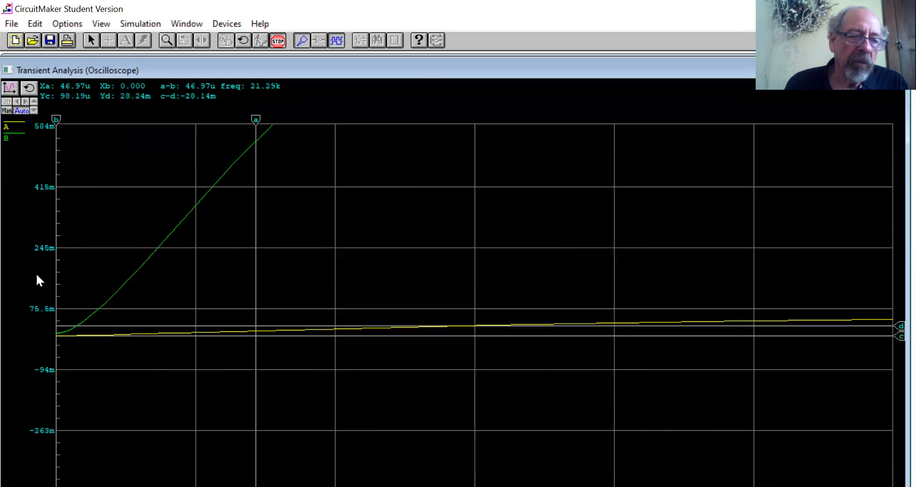
left_click_drag(40, 273, 93, 365)
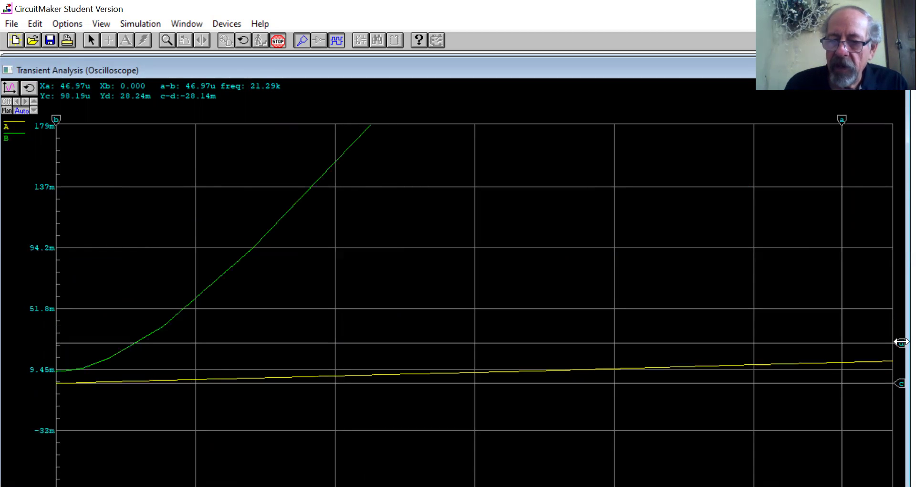
left_click_drag(902, 341, 901, 370)
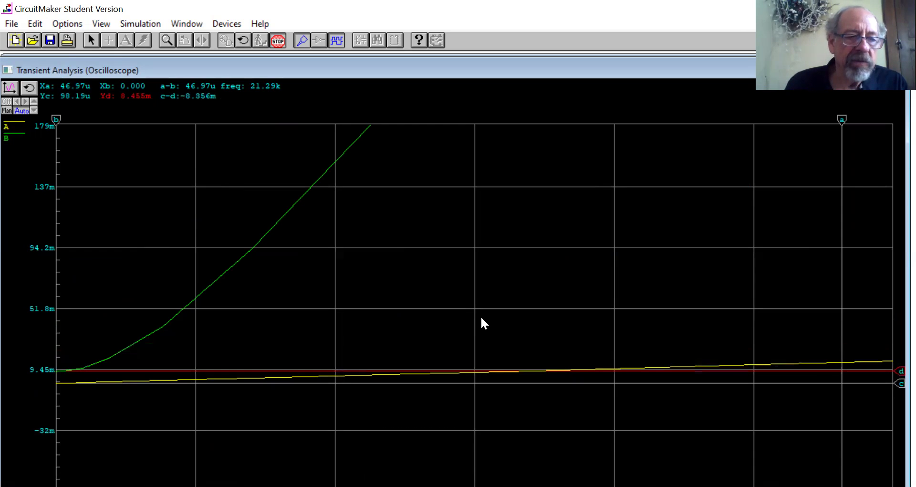
left_click(119, 114)
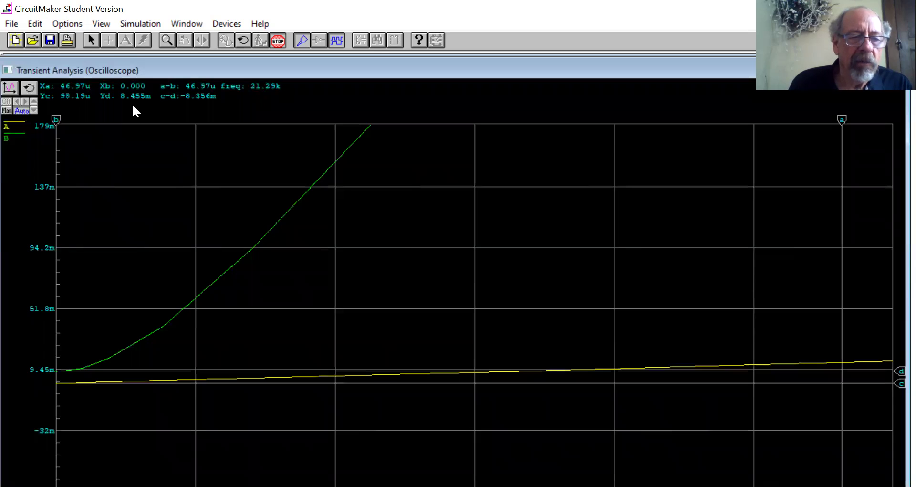
left_click_drag(40, 333, 106, 436)
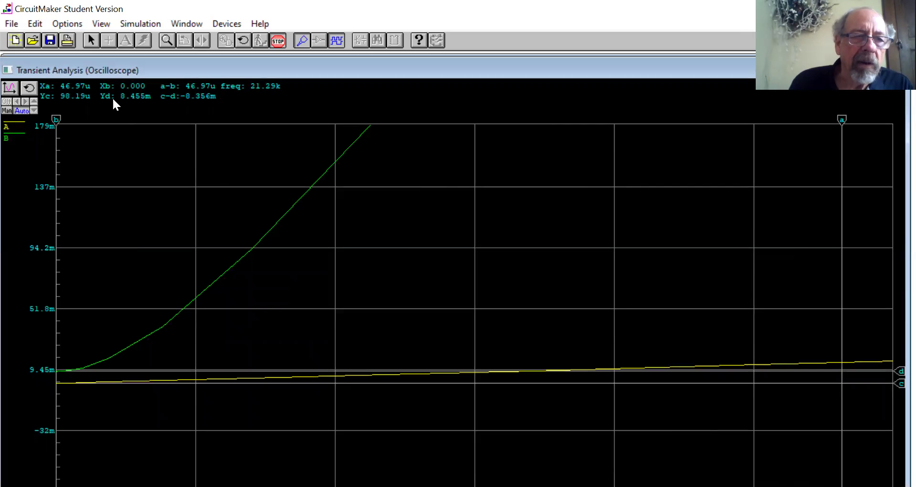